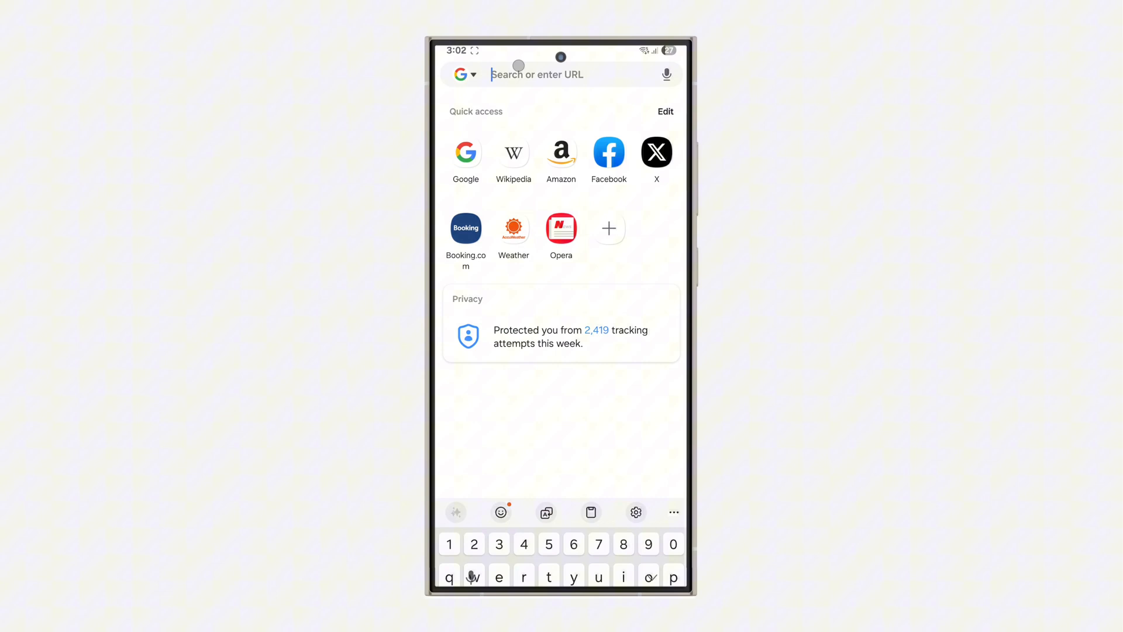
{"action": "type", "text": "samsungcareplus.com"}
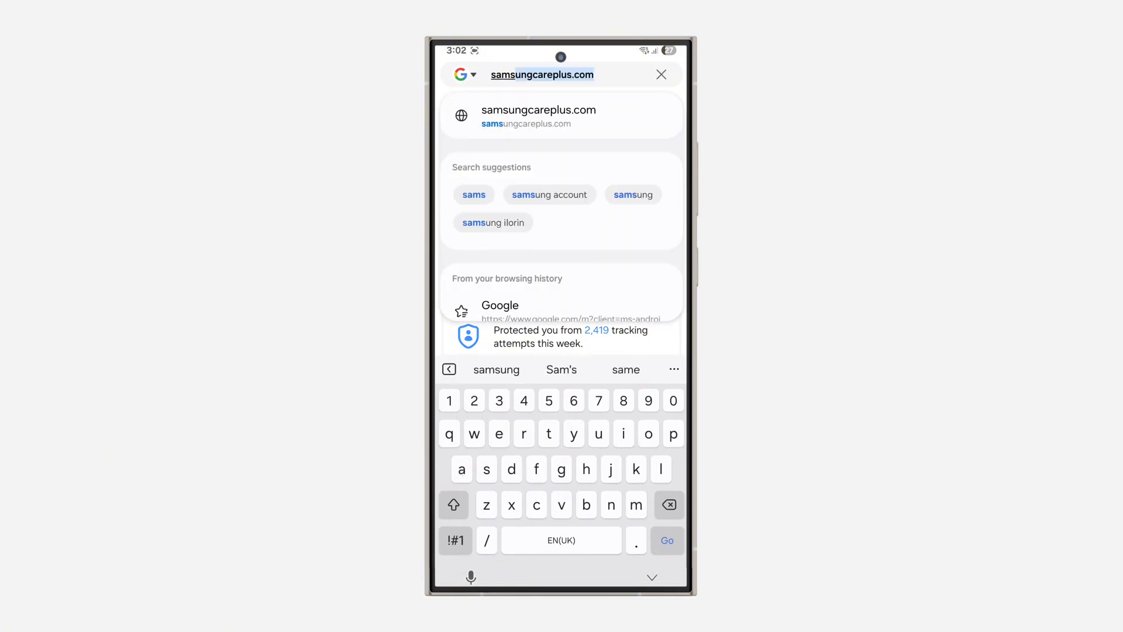
Step: Search Google for 'samsung account' from the address bar suggestion
{"action": "left_click", "coordinate": [549, 194]}
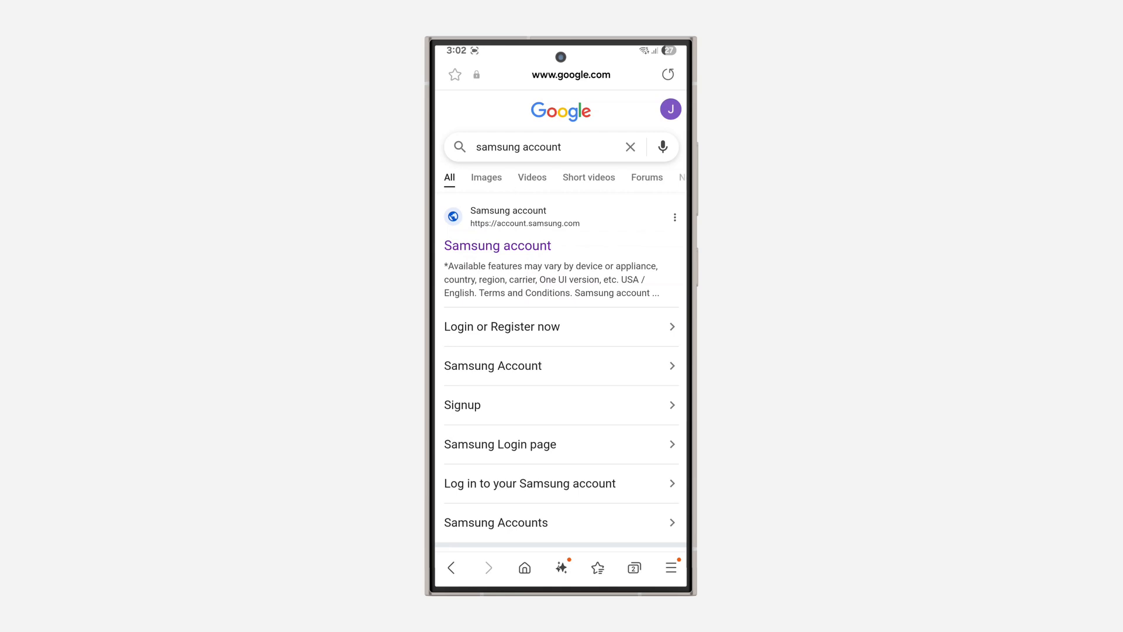
Step: Open the Samsung account site and go to the Profile details section
{"action": "left_click", "coordinate": [520, 249]}
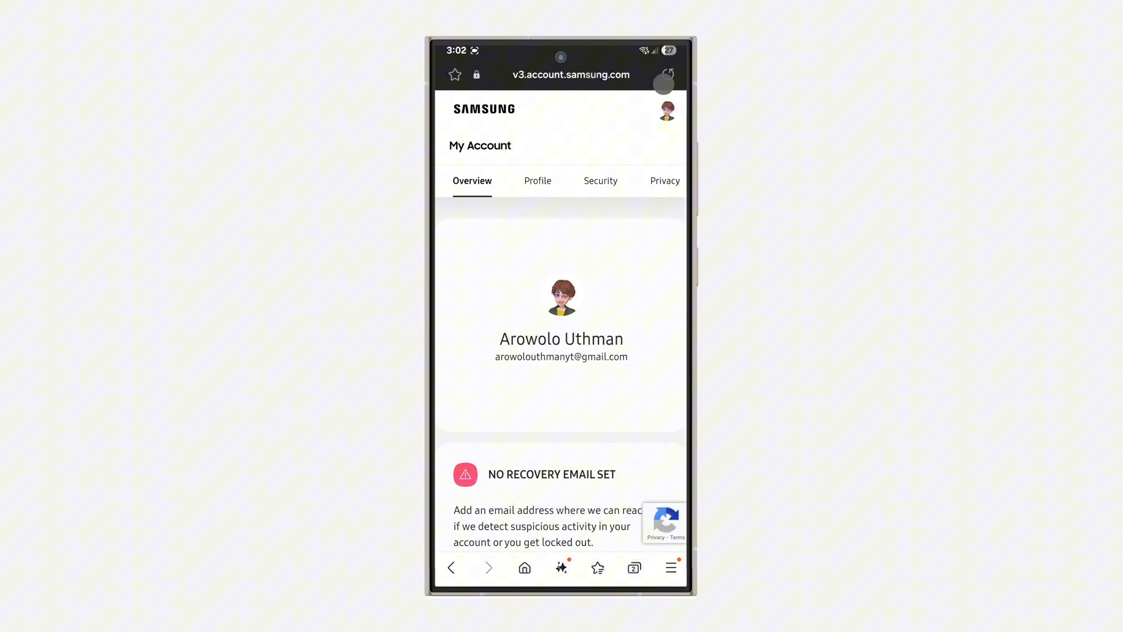
{"action": "left_click", "coordinate": [538, 181]}
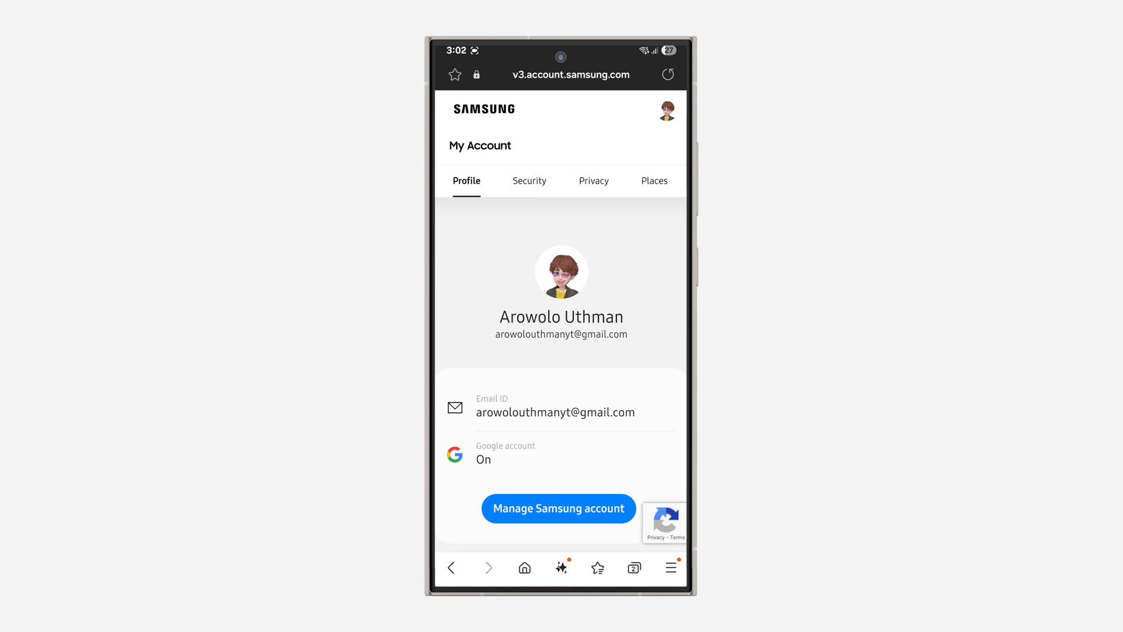
{"action": "scroll", "coordinate": [632, 351], "scroll_direction": "down", "scroll_amount": 10}
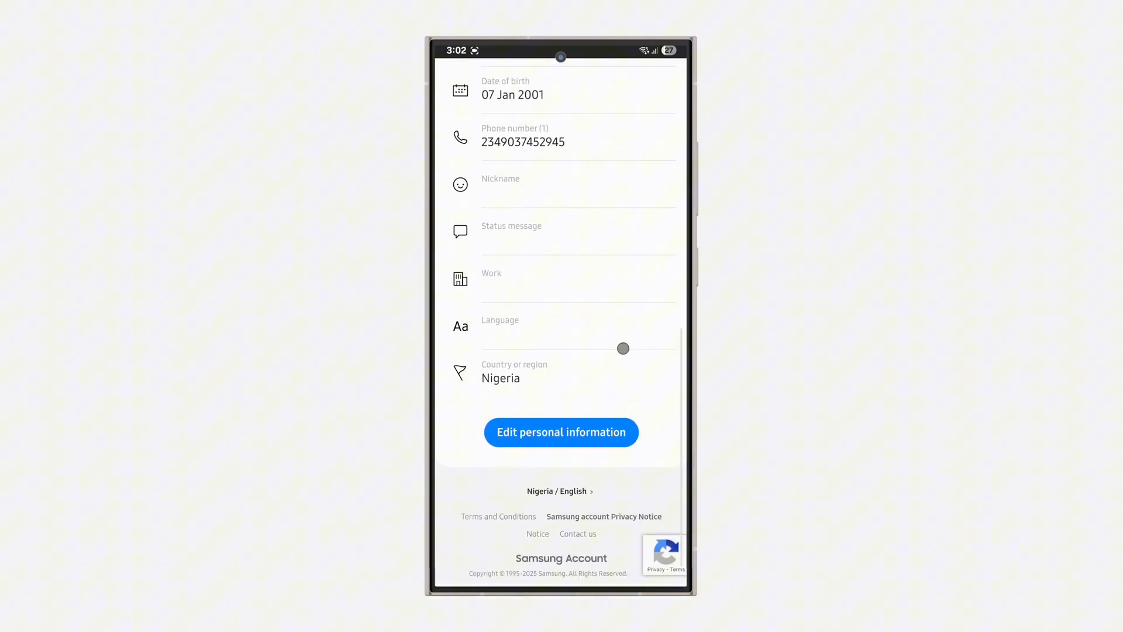
{"action": "left_click_drag", "start_coordinate": [512, 409], "coordinate": [550, 391]}
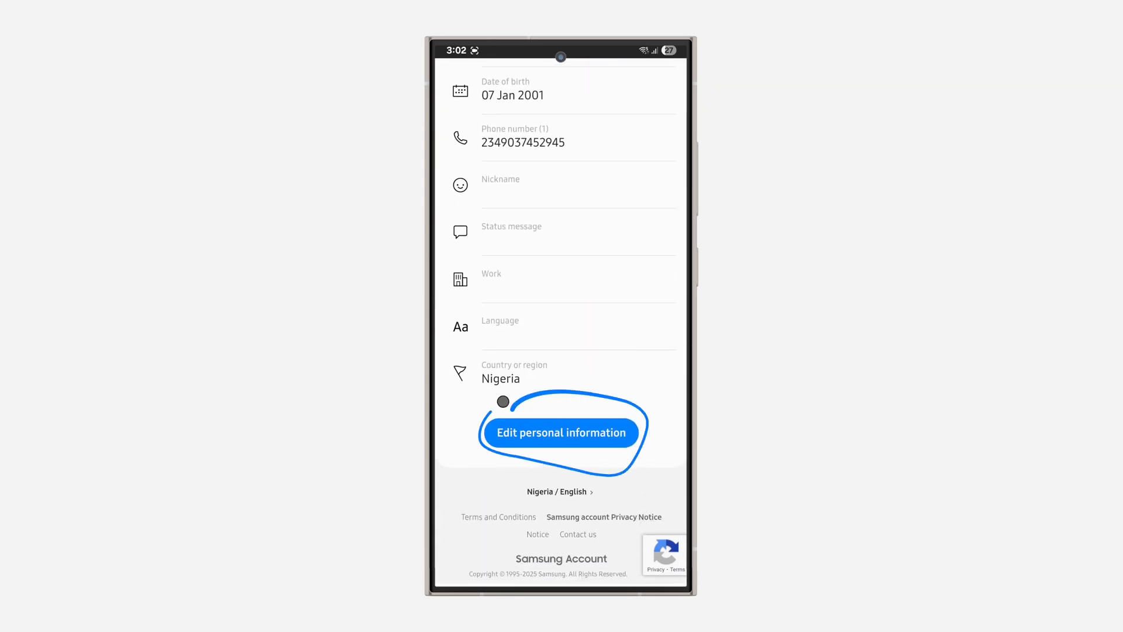
Step: Open the personal information form and clear the birth day to enter 8
{"action": "left_click", "coordinate": [561, 432]}
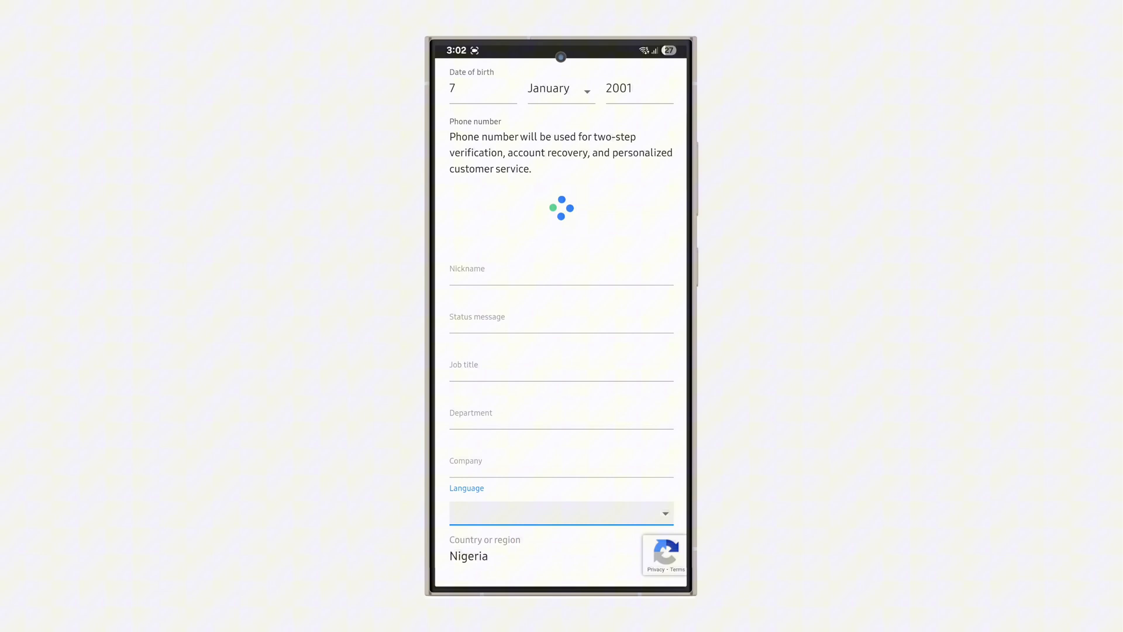
{"action": "scroll", "coordinate": [604, 348], "scroll_direction": "up", "scroll_amount": 5}
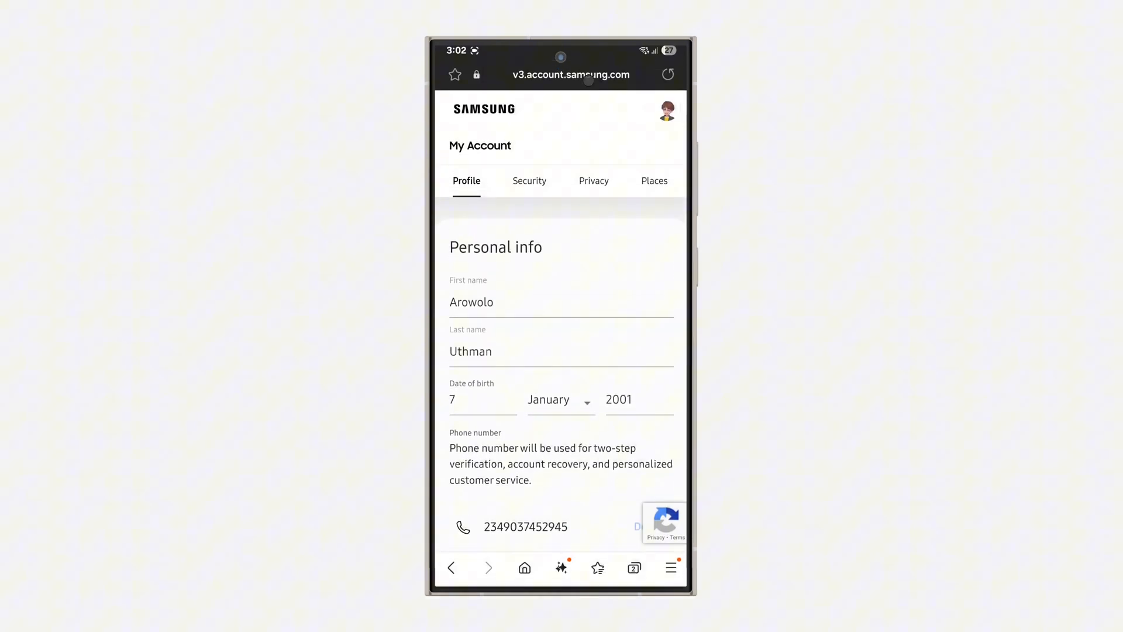
{"action": "left_click_drag", "start_coordinate": [475, 375], "coordinate": [472, 428]}
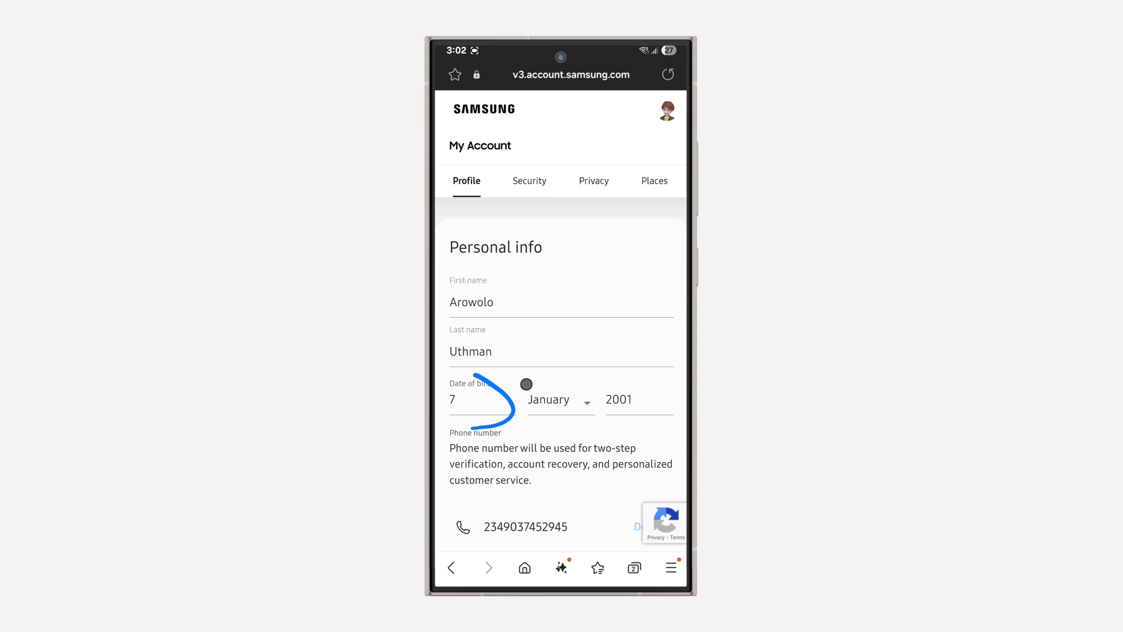
{"action": "left_click_drag", "start_coordinate": [527, 385], "coordinate": [524, 387]}
{"action": "left_click_drag", "start_coordinate": [605, 379], "coordinate": [617, 370]}
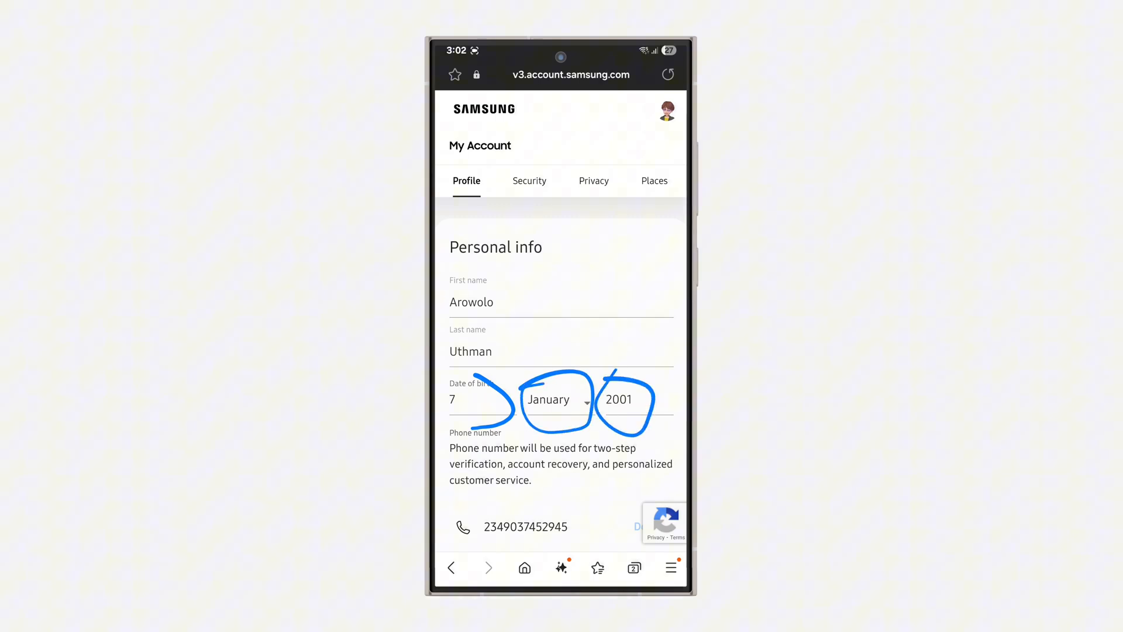
{"action": "left_click", "coordinate": [478, 399]}
{"action": "key", "text": "BackSpace"}
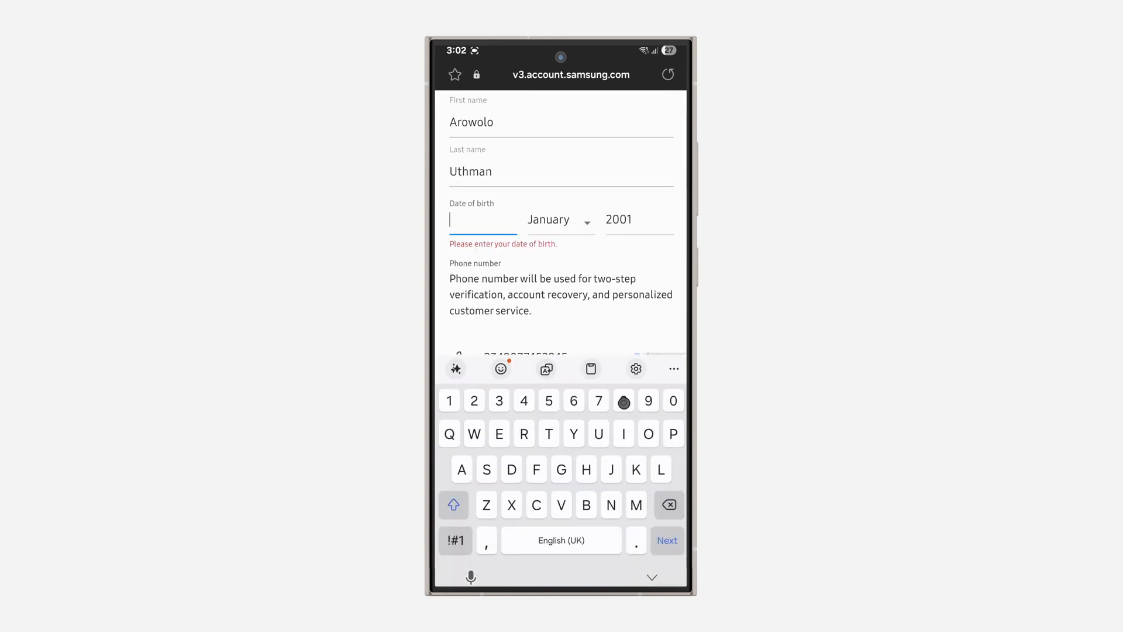
{"action": "type", "text": "8"}
Step: Set the birth month to March and confirm with Done
{"action": "left_click", "coordinate": [558, 219]}
{"action": "left_click", "coordinate": [499, 226]}
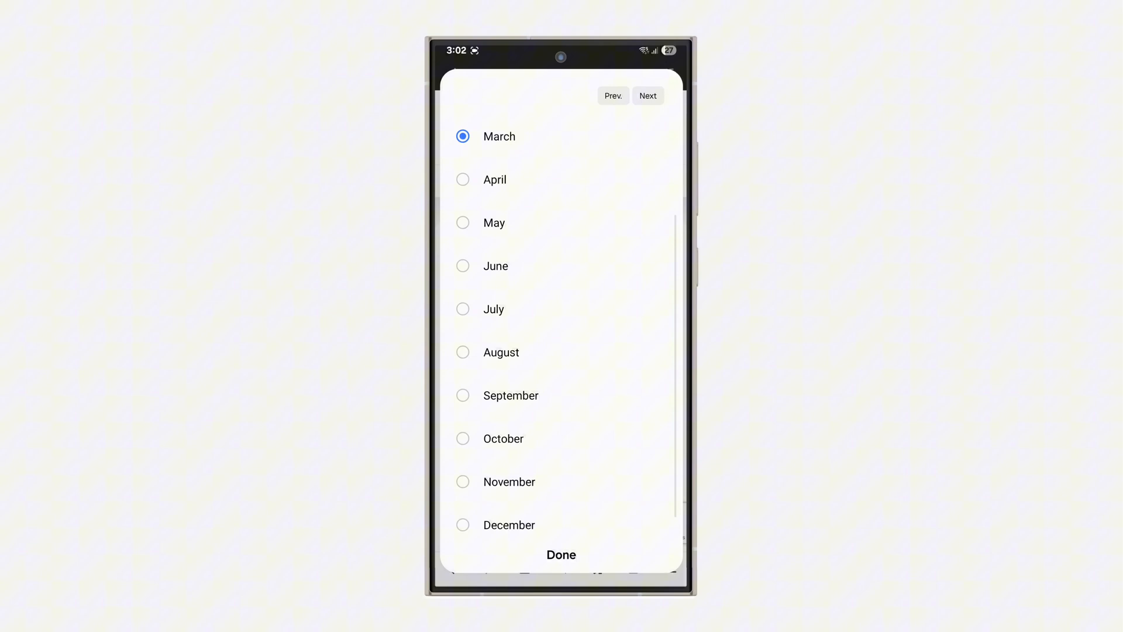
{"action": "left_click", "coordinate": [560, 554]}
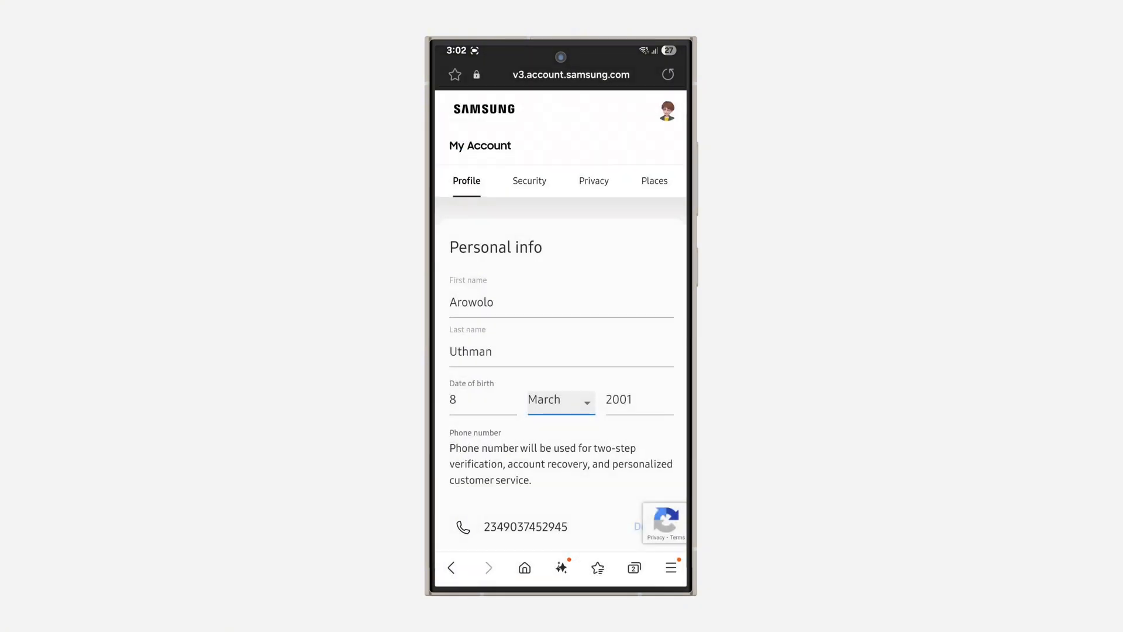
{"action": "scroll", "coordinate": [562, 394], "scroll_direction": "down", "scroll_amount": 10}
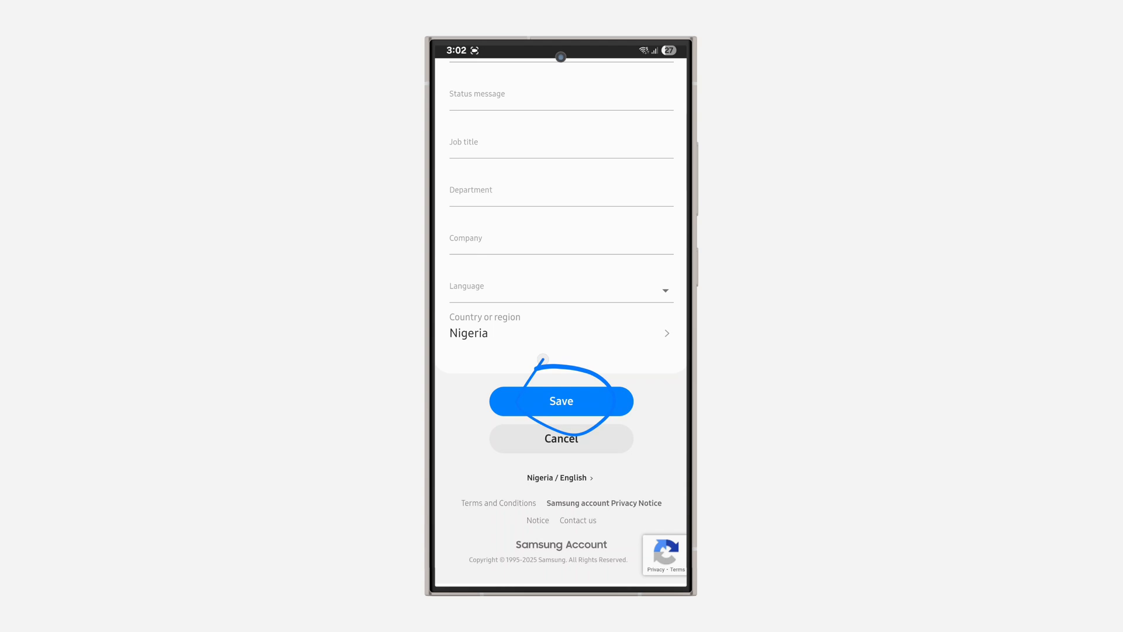
Step: Save the personal info, bringing up the 'Enter password' verification dialog
{"action": "left_click", "coordinate": [561, 401]}
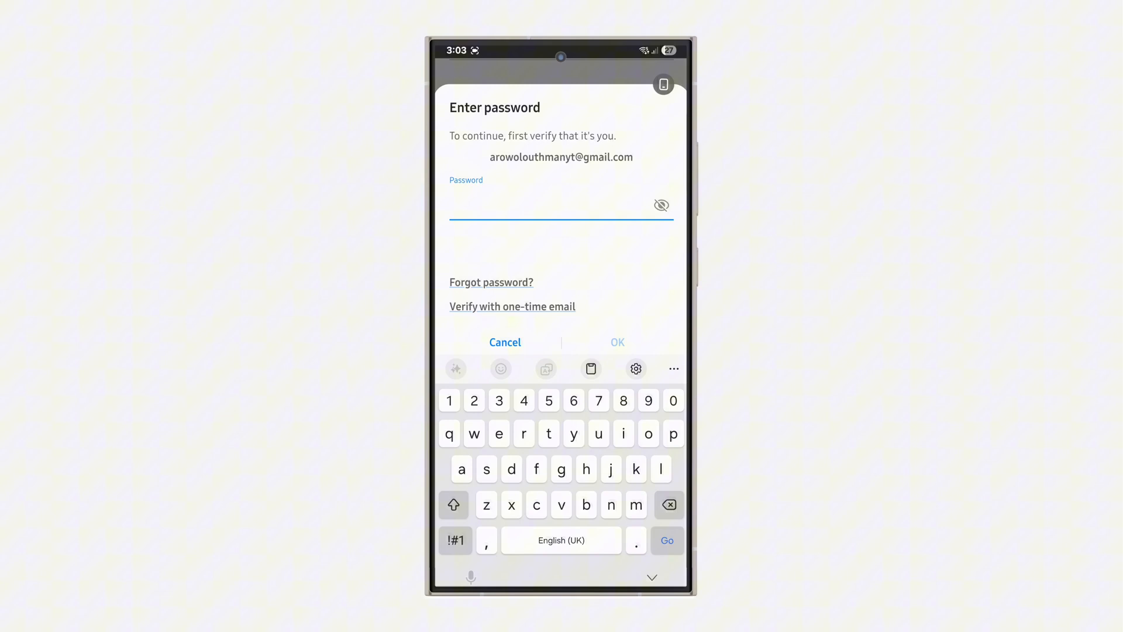
{"action": "mouse_move", "coordinate": [600, 316]}
{"action": "left_mouse_down"}
{"action": "mouse_move", "coordinate": [611, 369]}
{"action": "mouse_move", "coordinate": [605, 314]}
{"action": "left_mouse_up"}
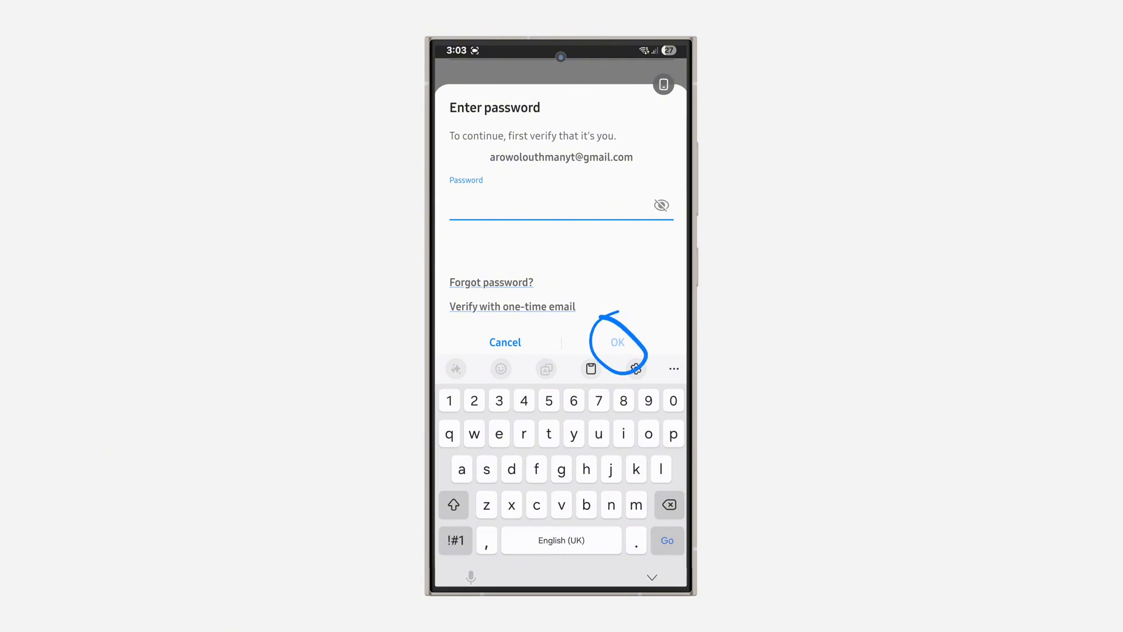